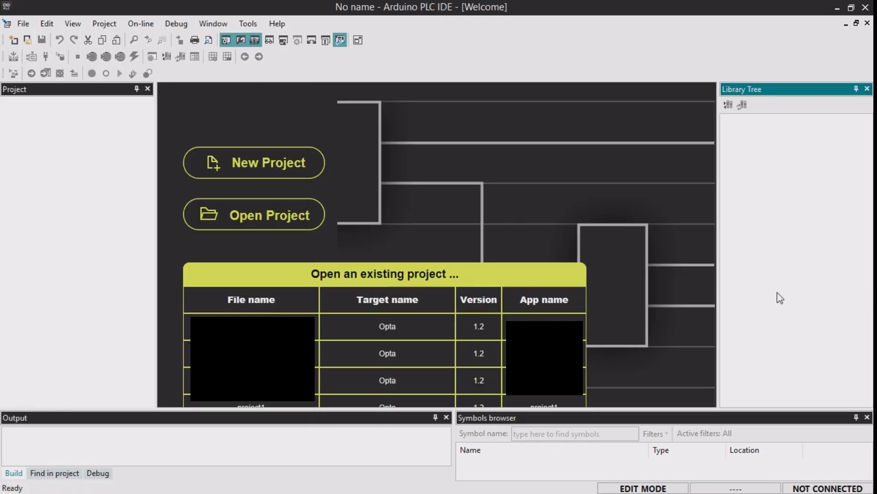
- Create a new project named CH2Project in the Arduino Opta directory with Opta 1.2 as the target
click(281, 167)
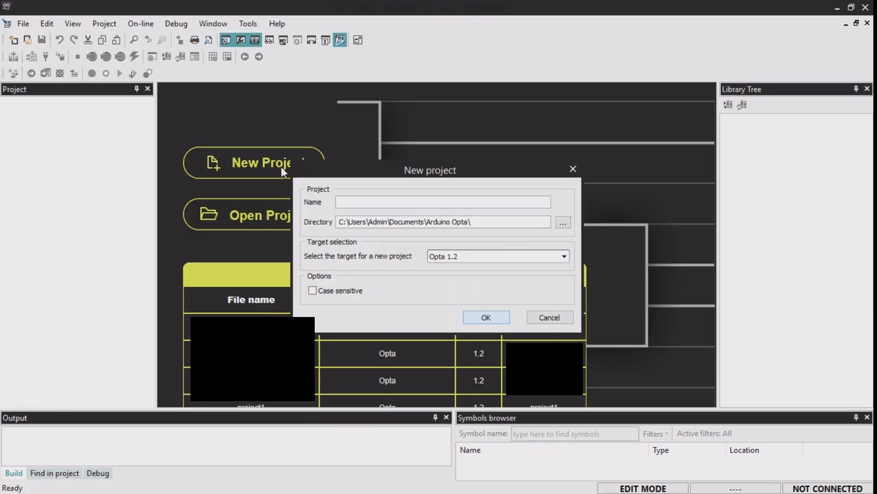
text(CH2Project)
click(492, 322)
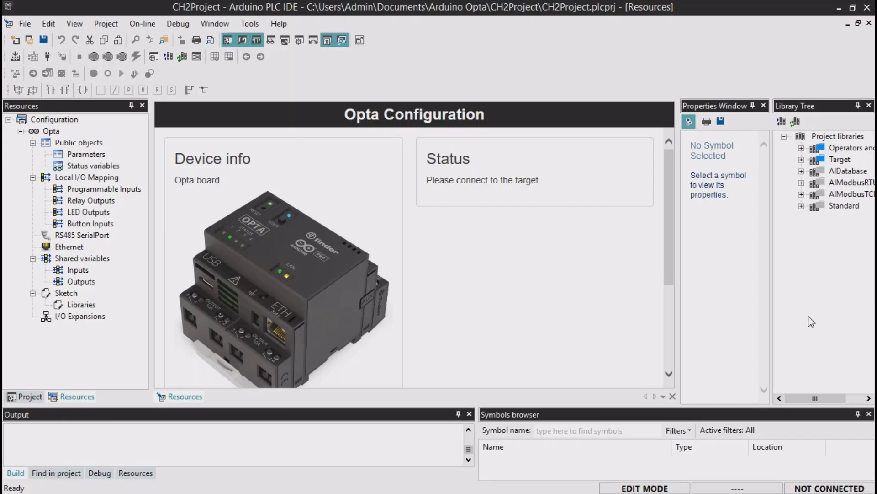
- Show the Opta device configuration from the project resources and look at the available view options
click(69, 397)
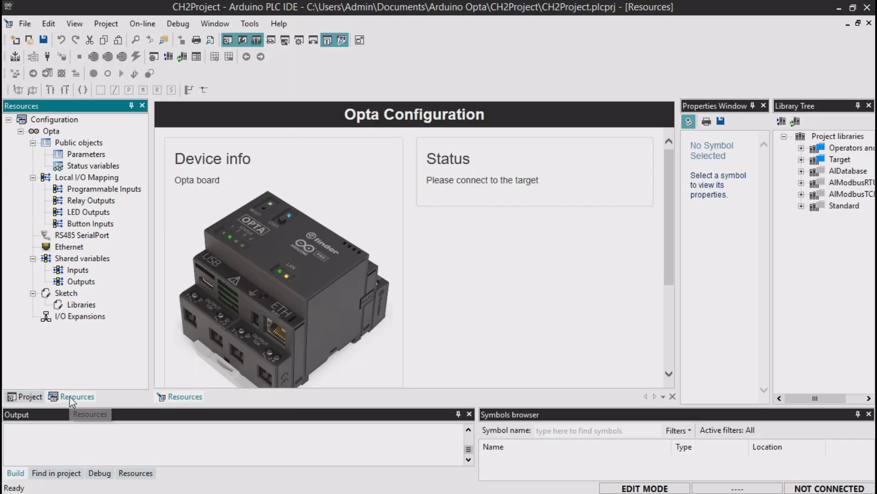
click(51, 131)
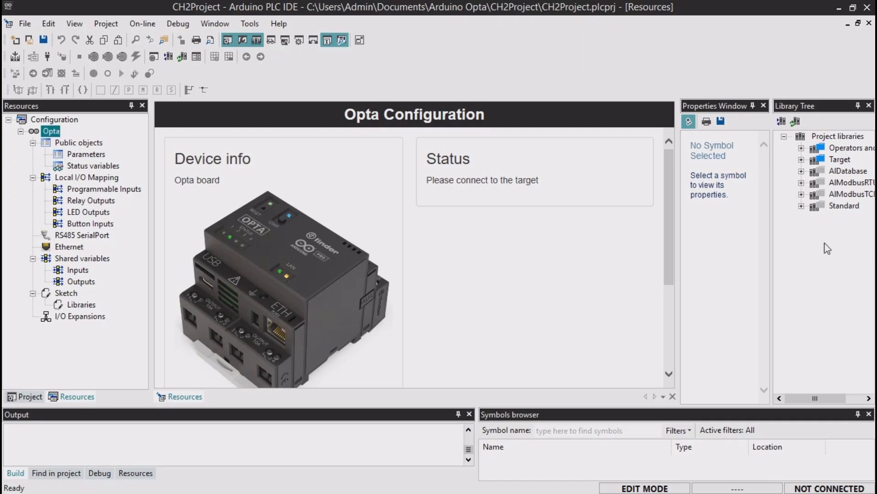
click(70, 24)
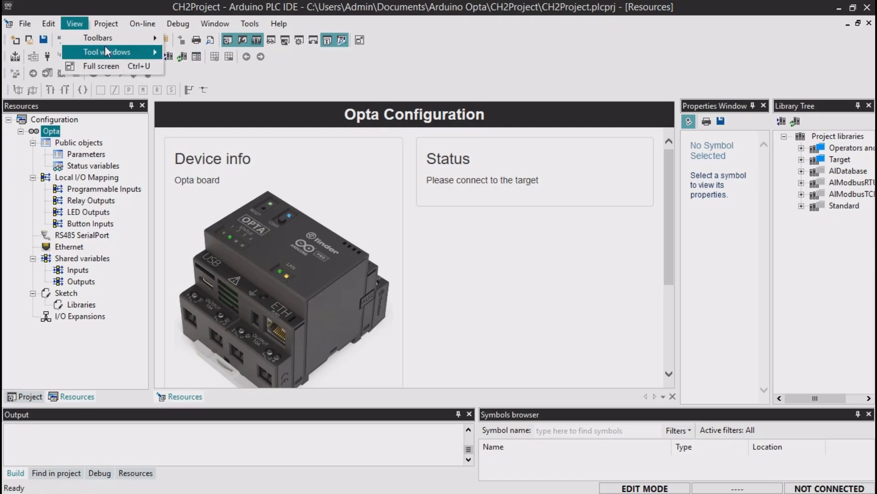
mouse_move(106, 47)
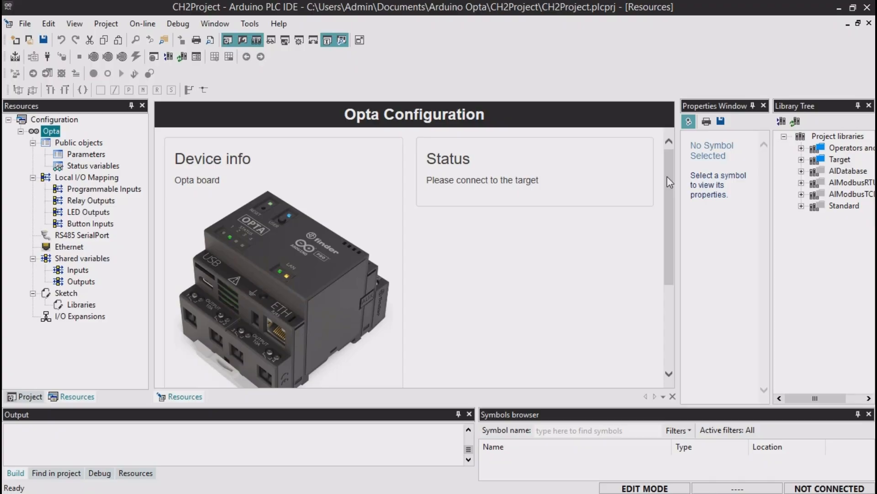
- Check the port choices for the manual sketch download in the Opta configuration
drag(666, 191, 670, 277)
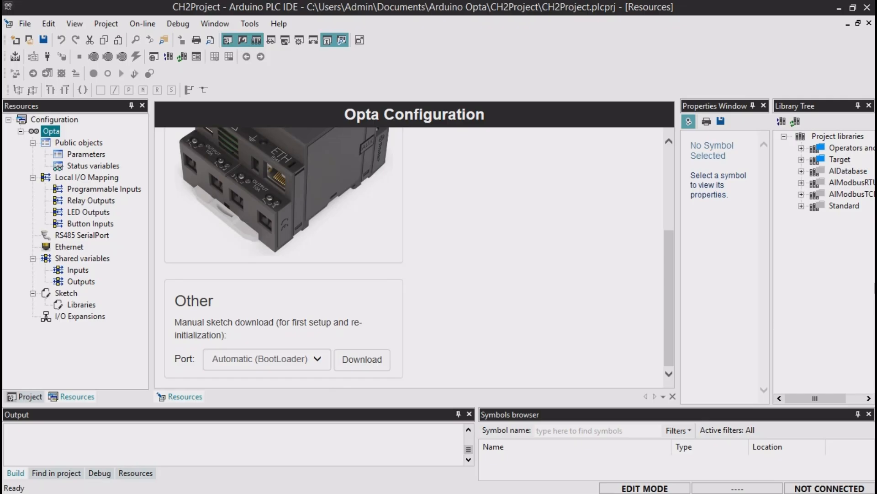
click(322, 360)
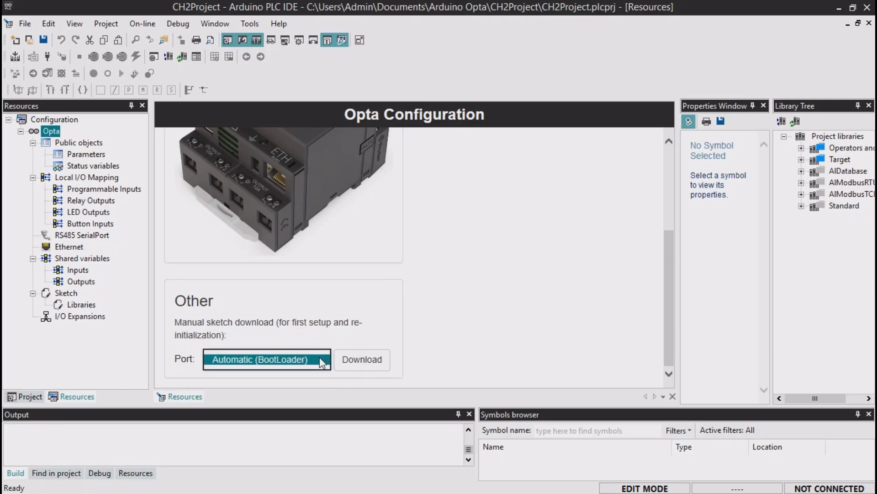
click(322, 360)
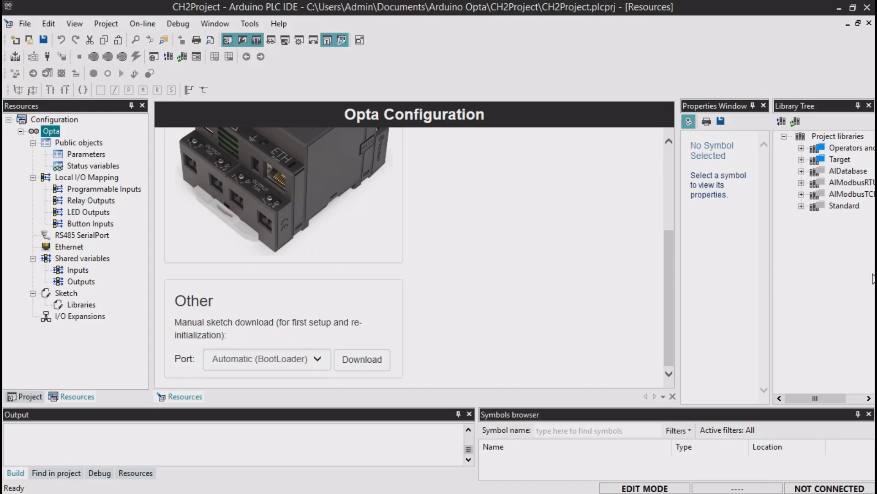
- Reload the Opta configuration and download the manual setup sketch to the board through port COM4
click(51, 132)
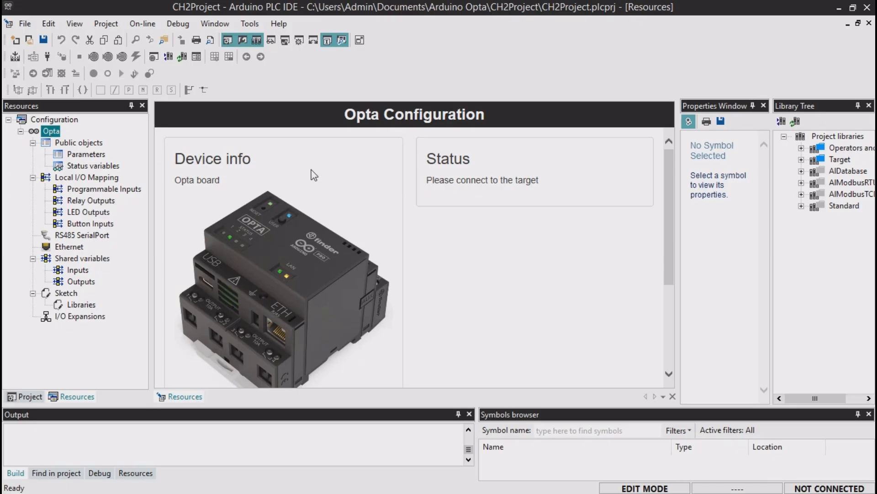
drag(670, 185, 668, 277)
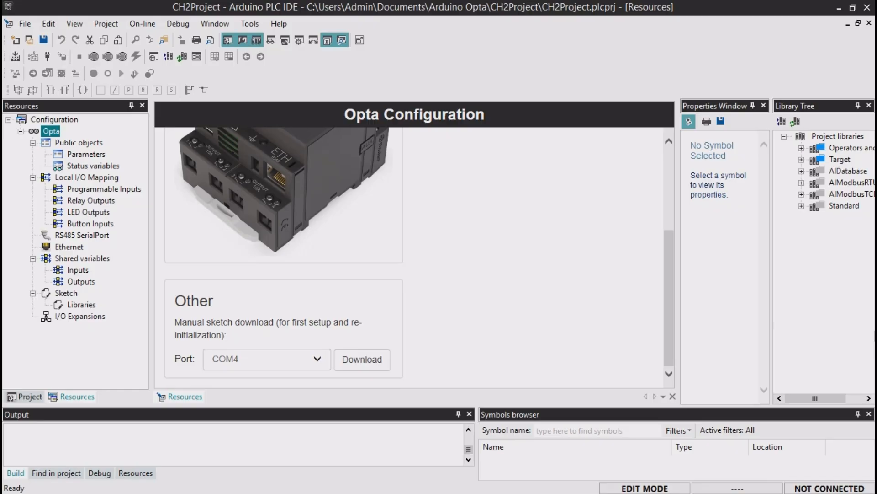
click(322, 361)
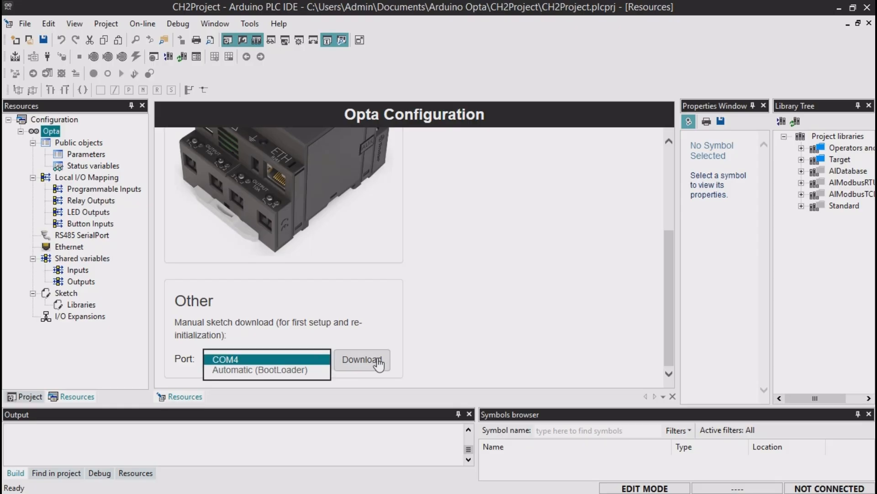
click(613, 347)
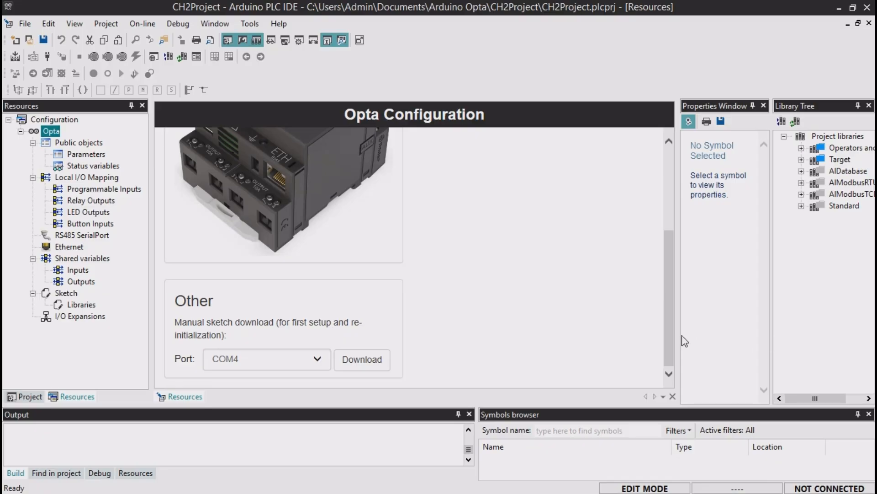
click(320, 359)
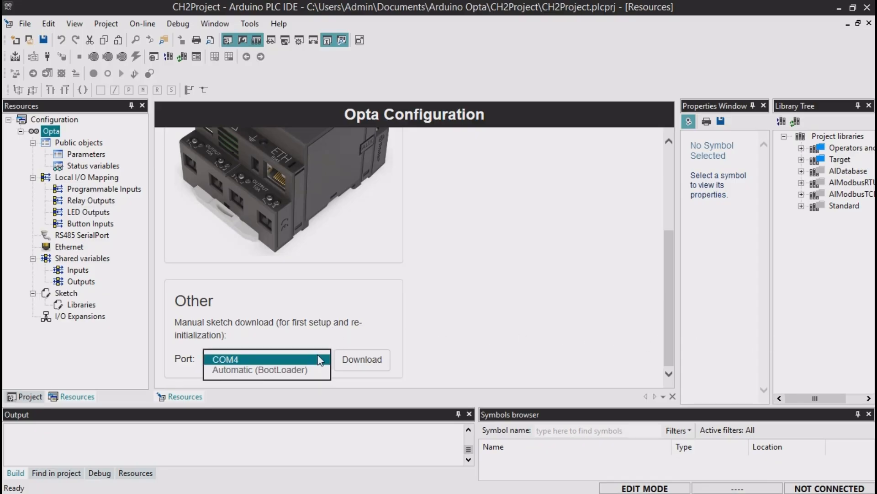
click(320, 359)
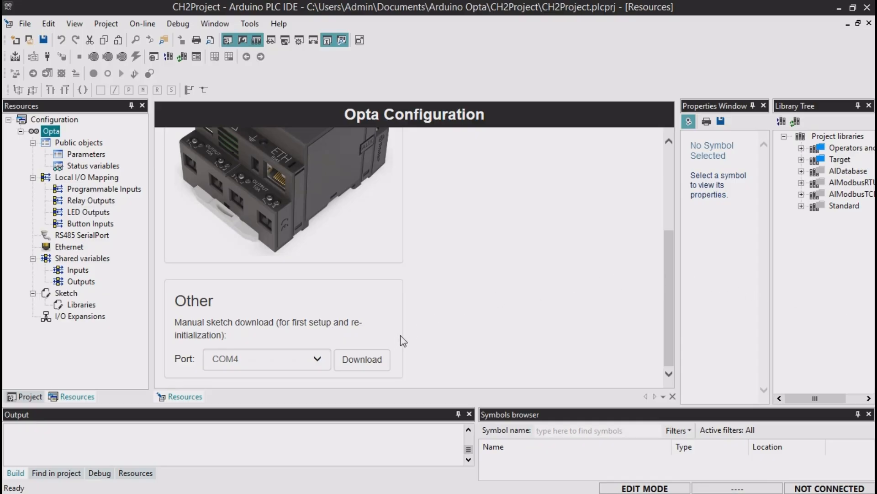
click(376, 361)
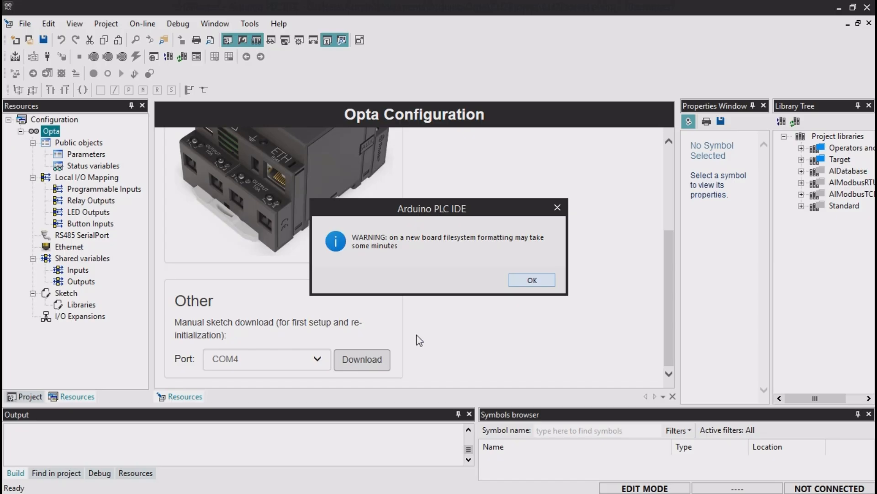
click(532, 280)
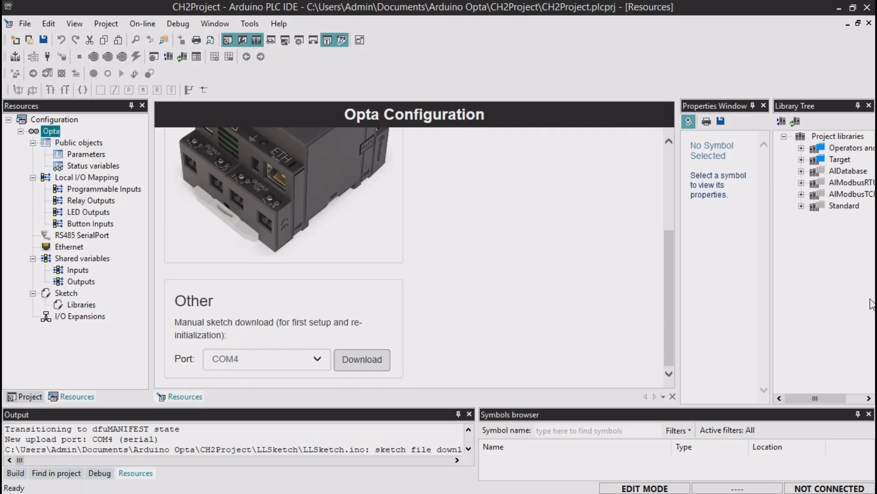
- Reload the Opta configuration and recheck the ports offered for the manual sketch download
click(50, 132)
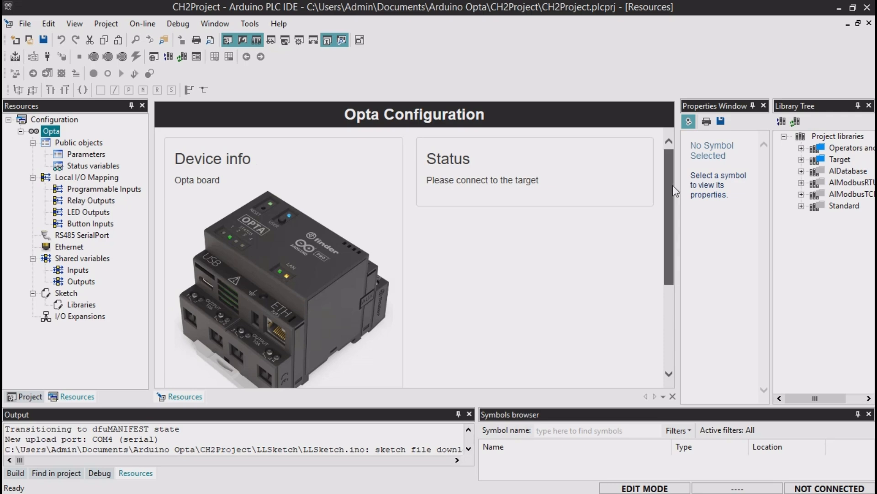
drag(672, 185, 667, 290)
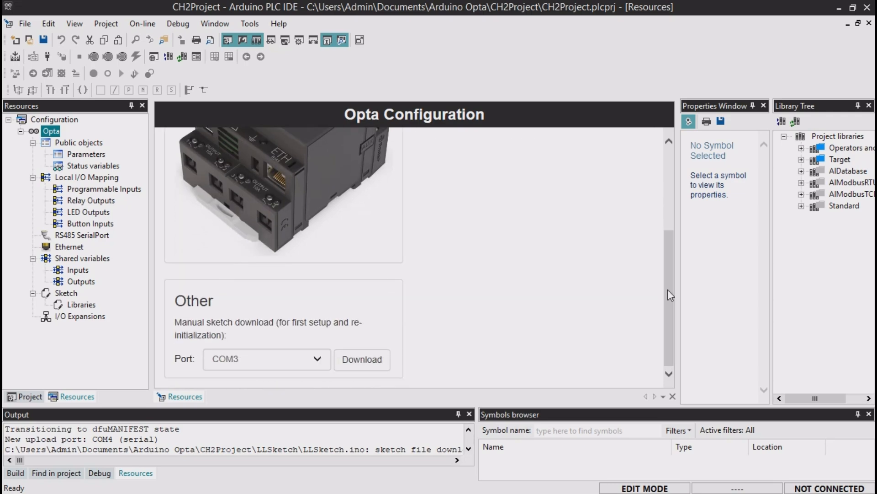
click(326, 359)
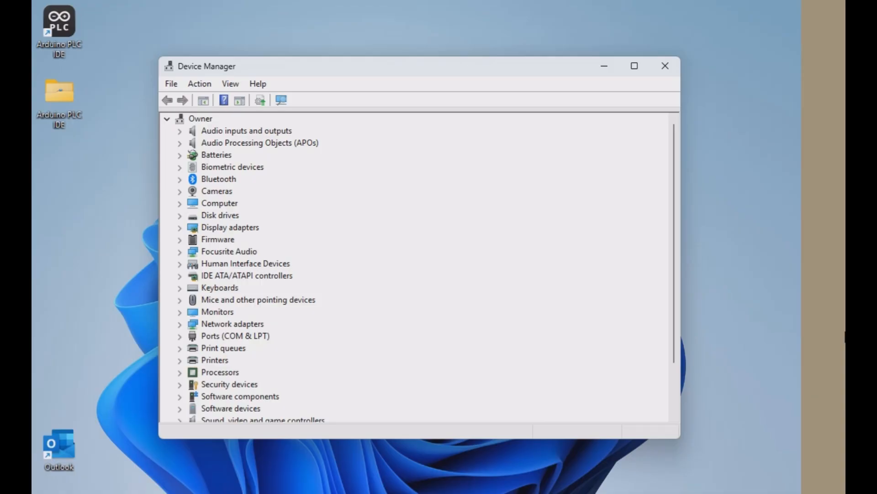
- In Device Manager, list the devices by container and expand Arduino Opta to examine its COM ports
click(232, 86)
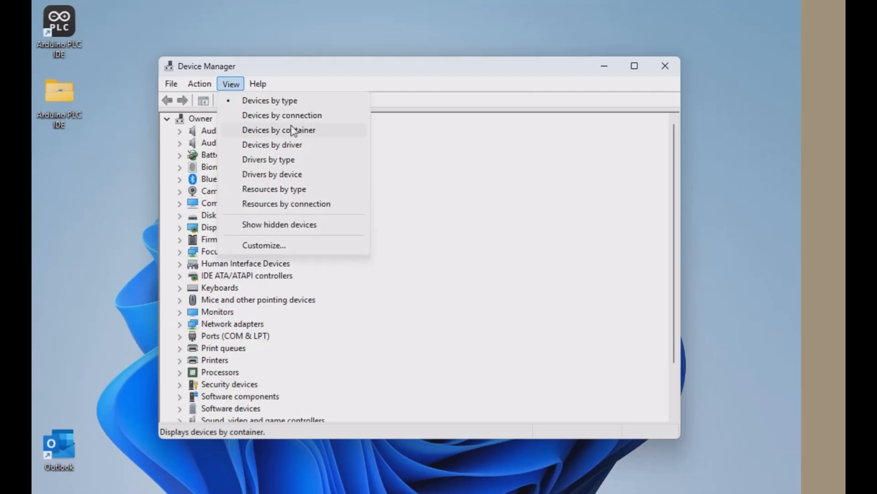
click(341, 135)
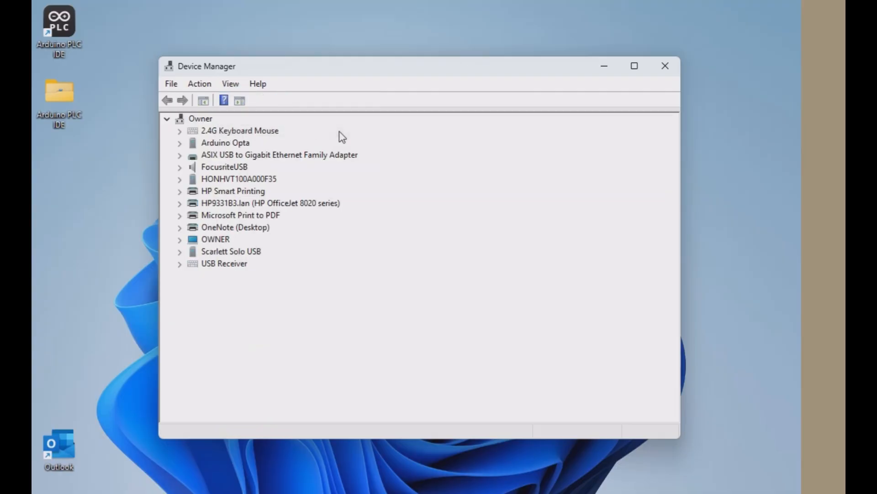
click(180, 143)
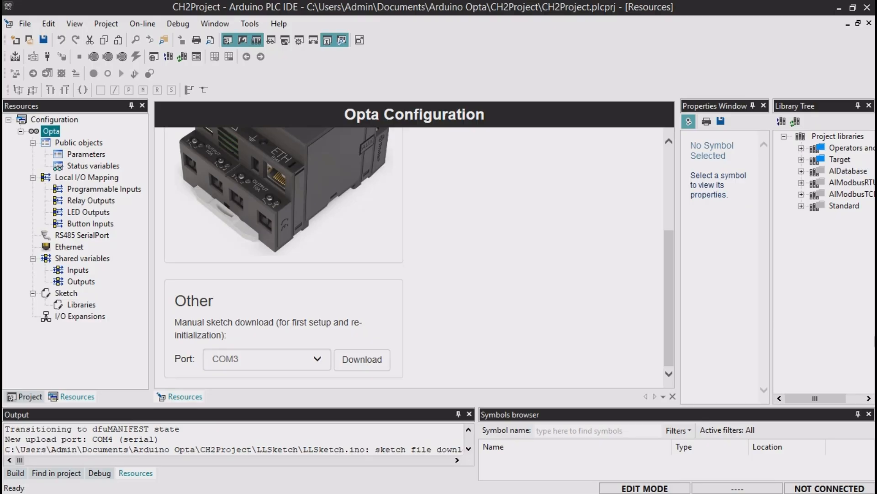
- Back in Arduino PLC IDE, set the Modbus communication port to COM3 and save the communication setup
click(143, 24)
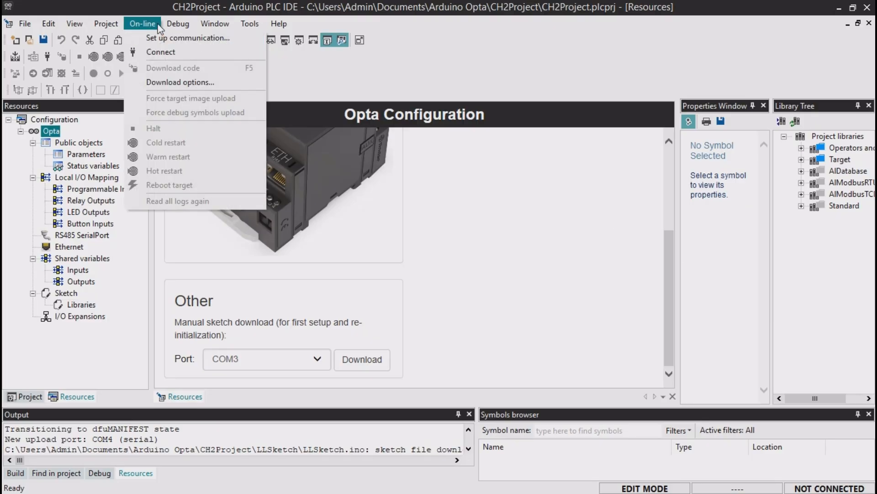
click(261, 37)
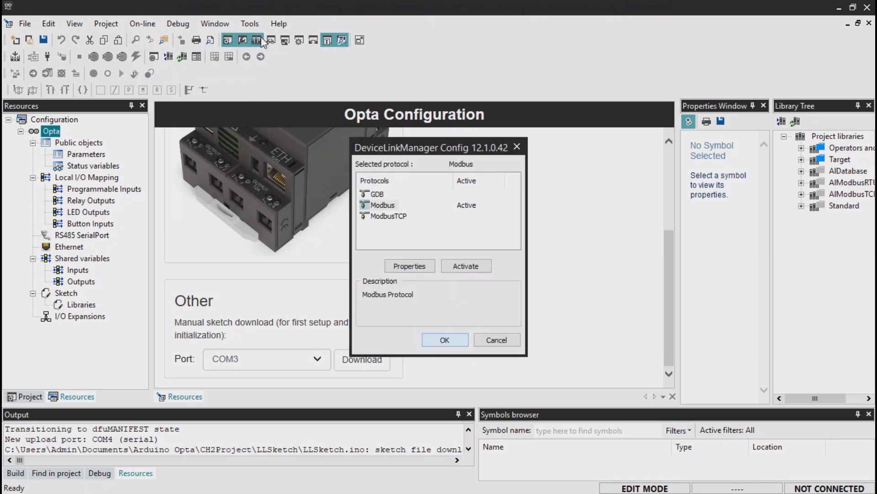
click(392, 206)
click(430, 268)
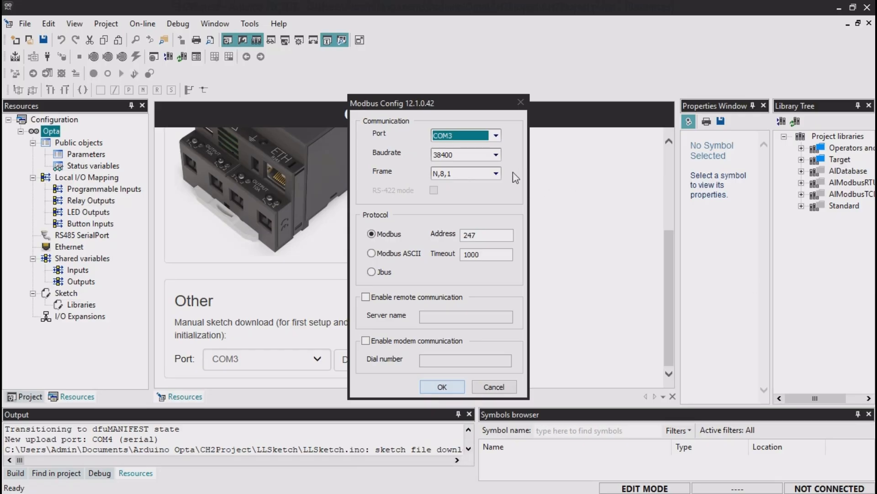
click(496, 136)
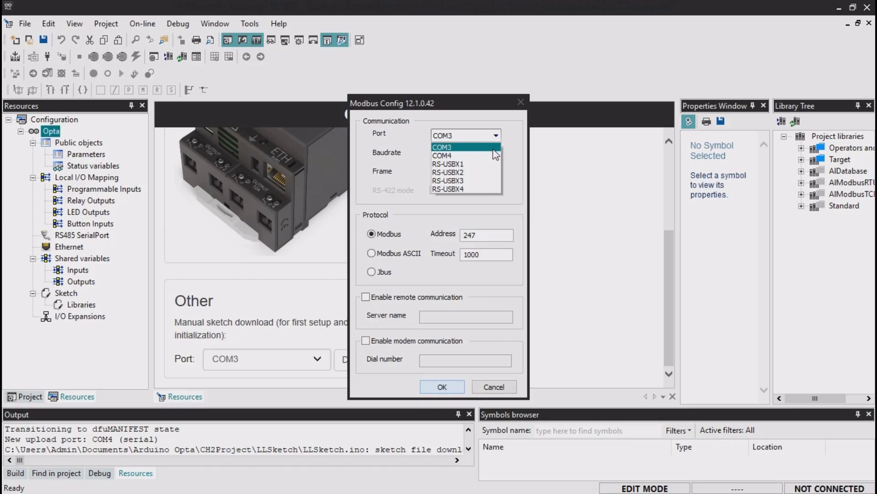
click(493, 149)
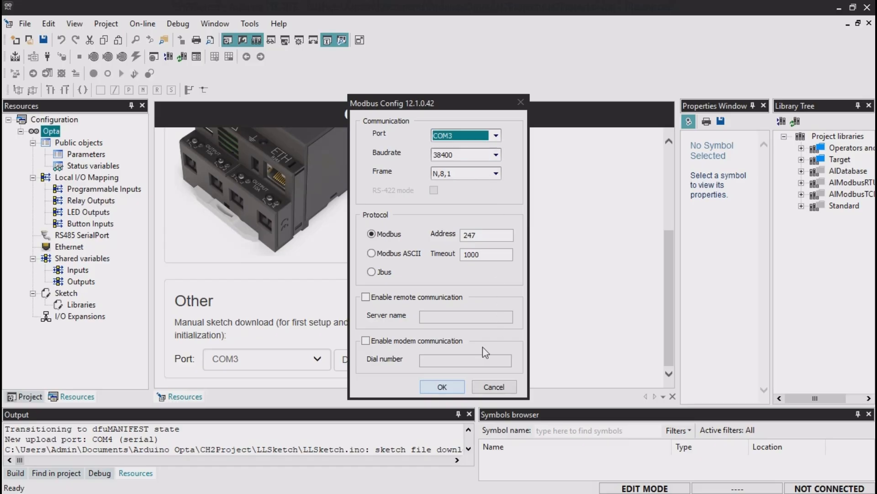
click(442, 387)
click(446, 338)
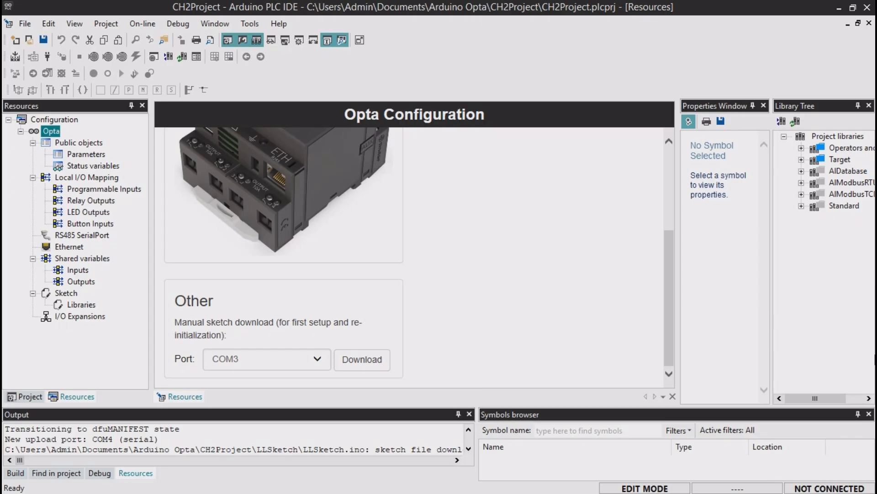
- Establish the connection to the Opta target
click(151, 25)
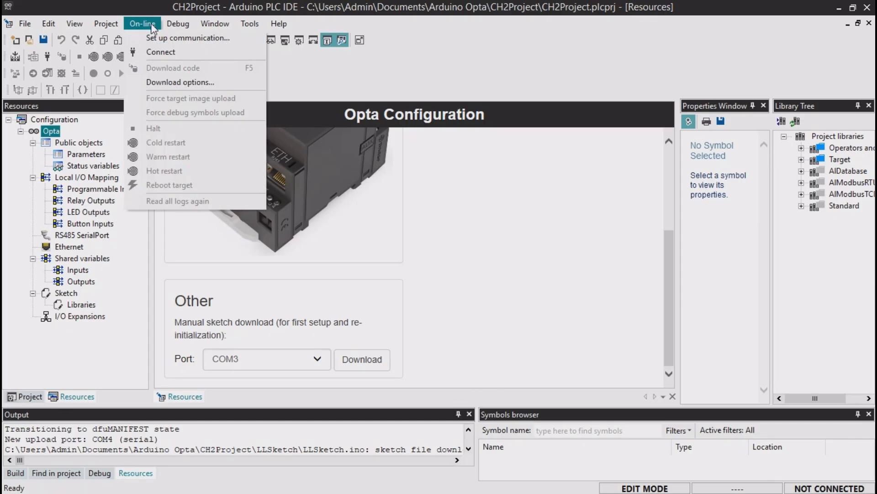
click(496, 61)
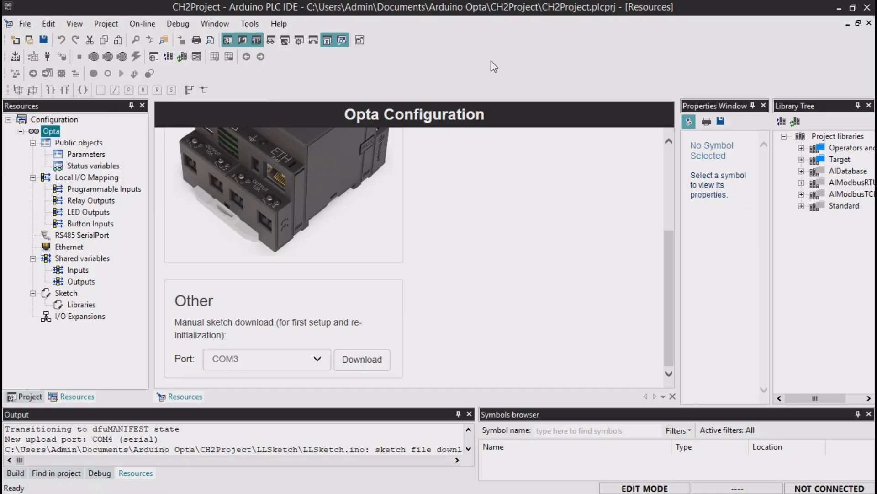
click(47, 61)
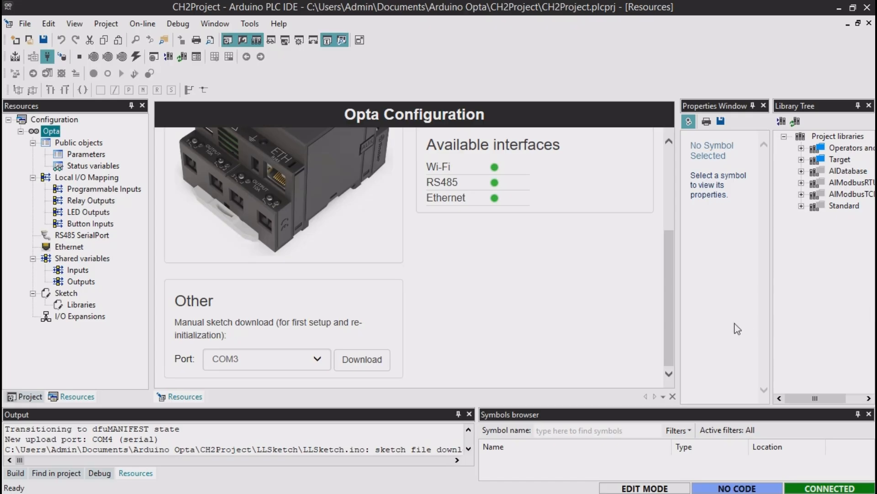
- Activate the PLC runtime license for AIPLC_Arduino_Opta and acknowledge the activation notice
scroll(673, 330, up, 3)
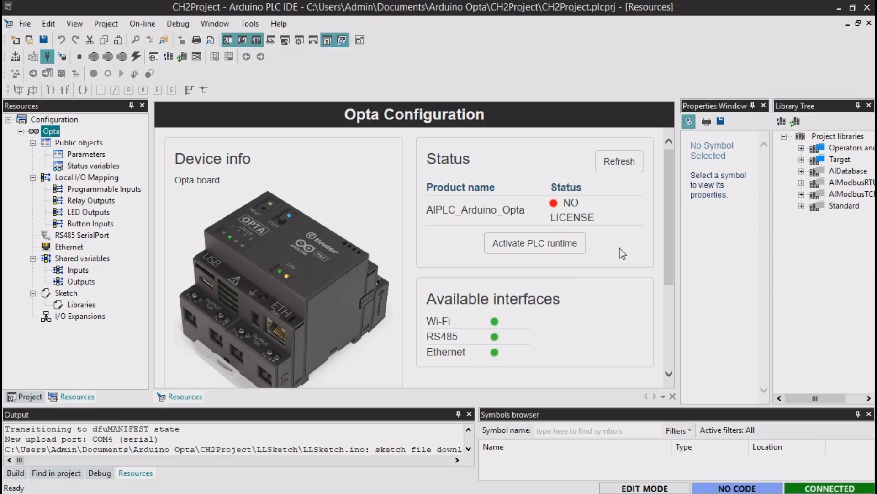
click(565, 252)
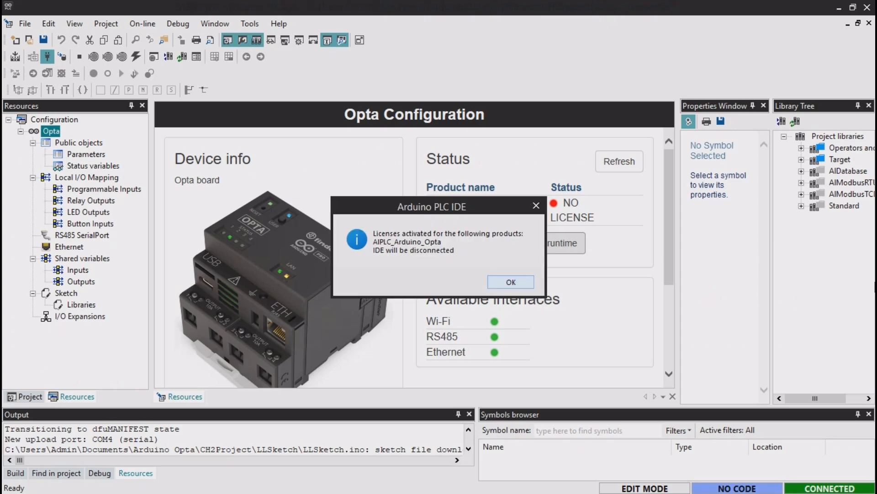
key(Return)
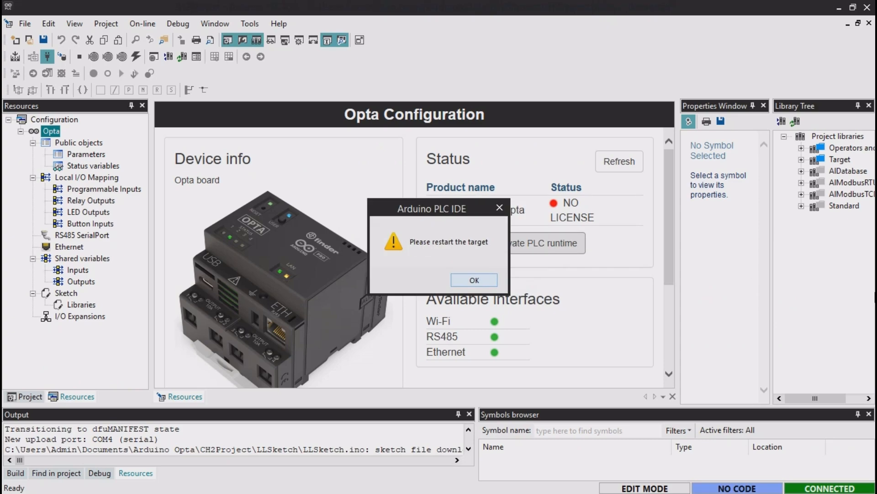
- Acknowledge the restart notice, then reconnect to the Opta target and refresh its license status
key(Return)
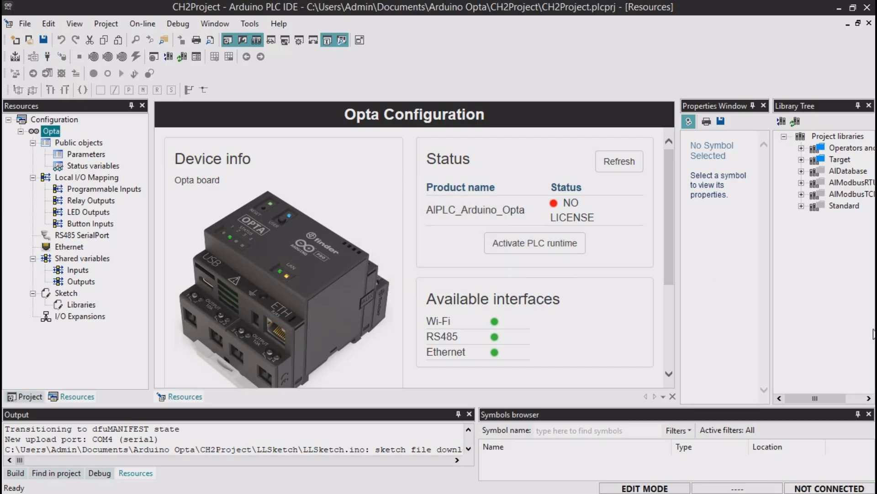
click(56, 132)
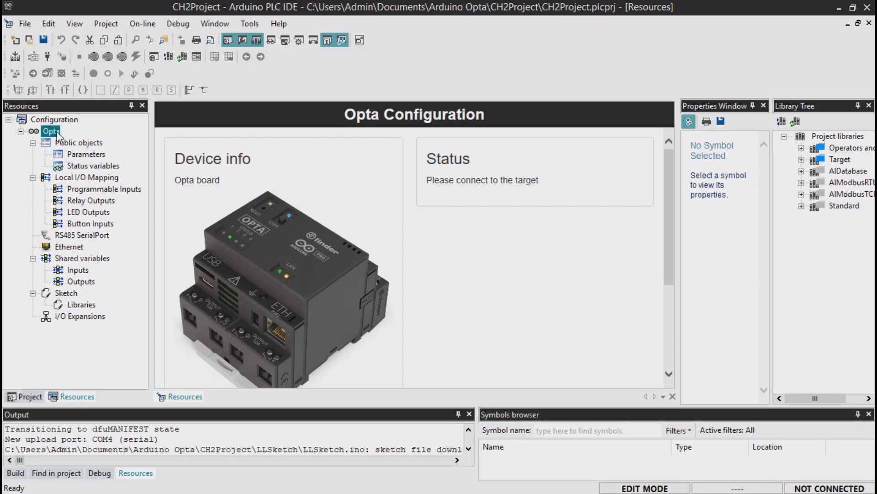
click(48, 57)
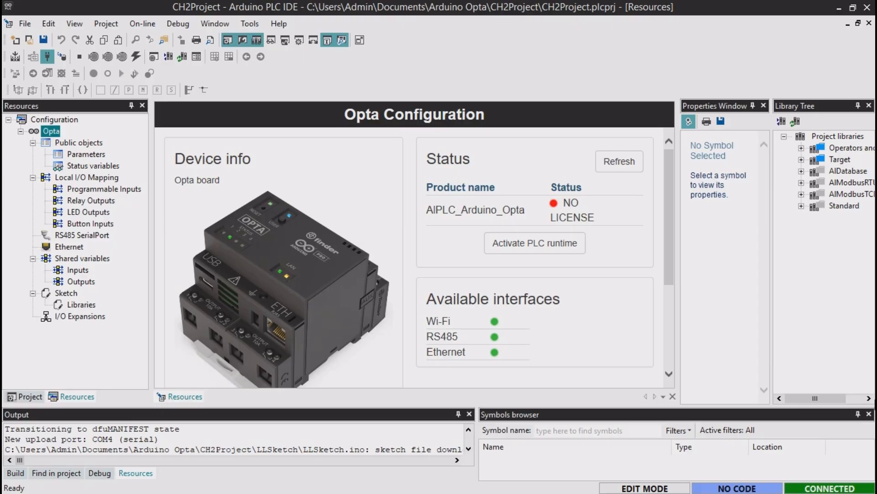
click(618, 167)
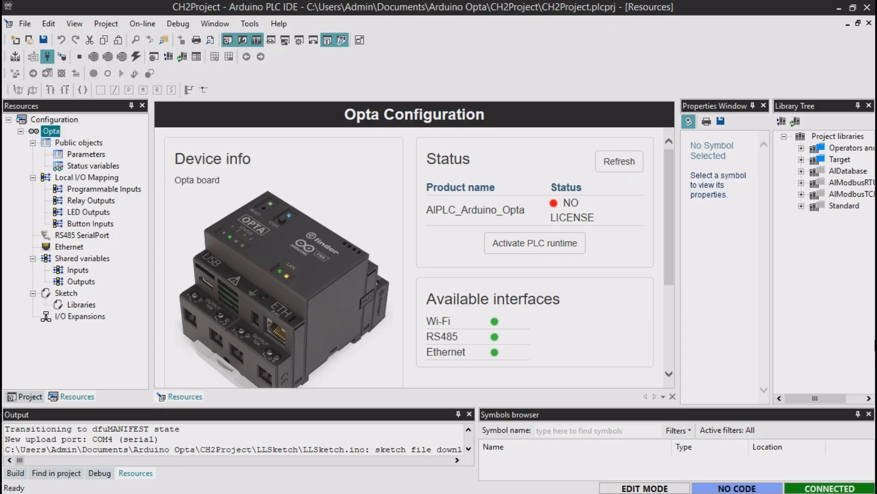
- Reboot the Opta target device and confirm the reboot
click(143, 24)
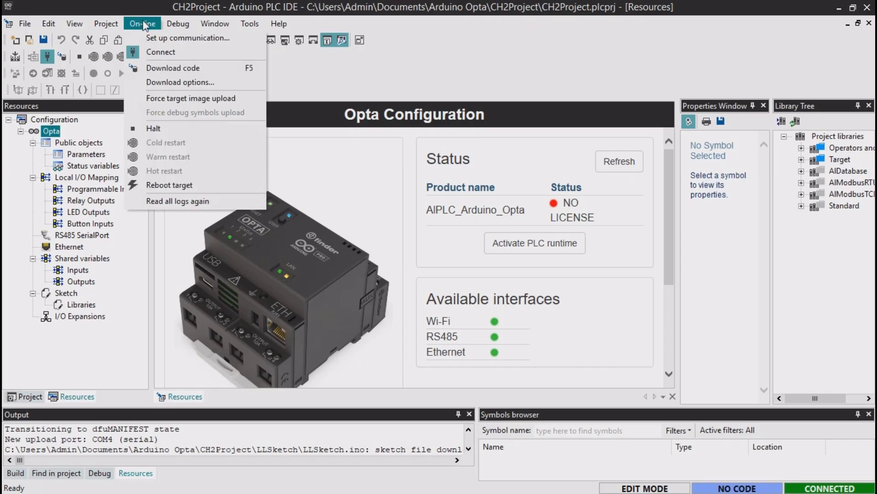
click(230, 185)
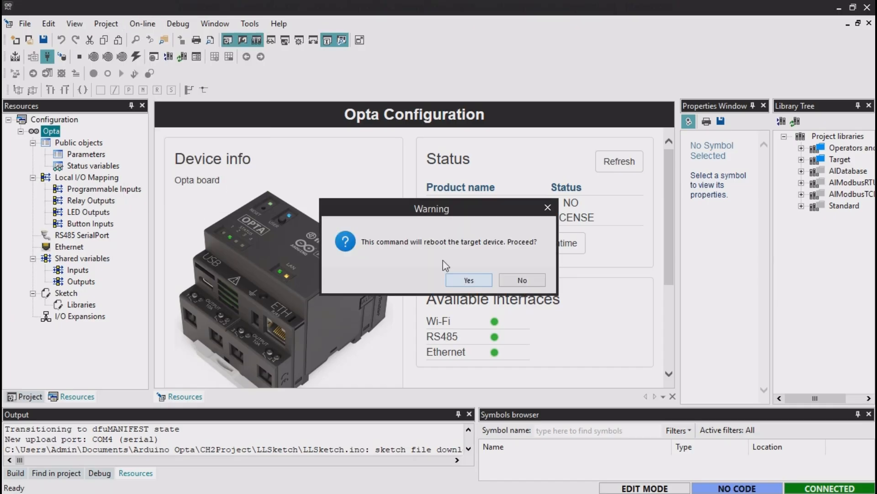
click(467, 280)
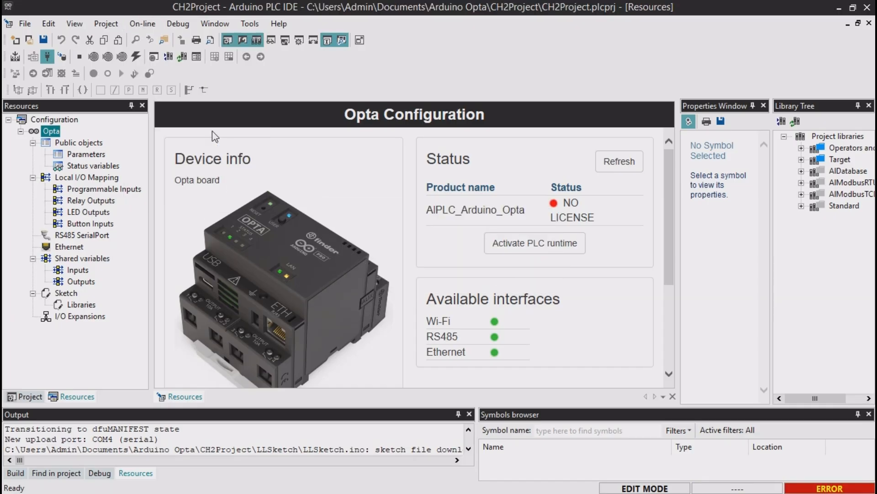
- Disconnect from the rebooted Opta and establish the connection again from its configuration page
click(47, 57)
click(49, 133)
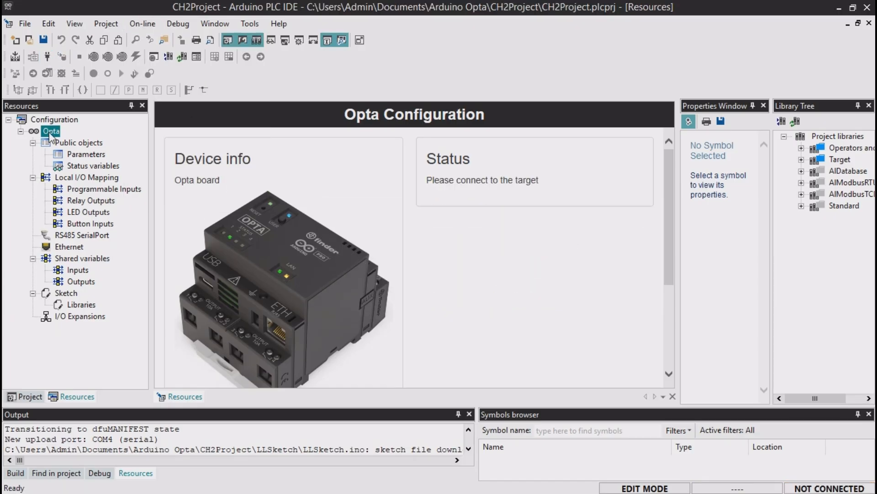
click(48, 57)
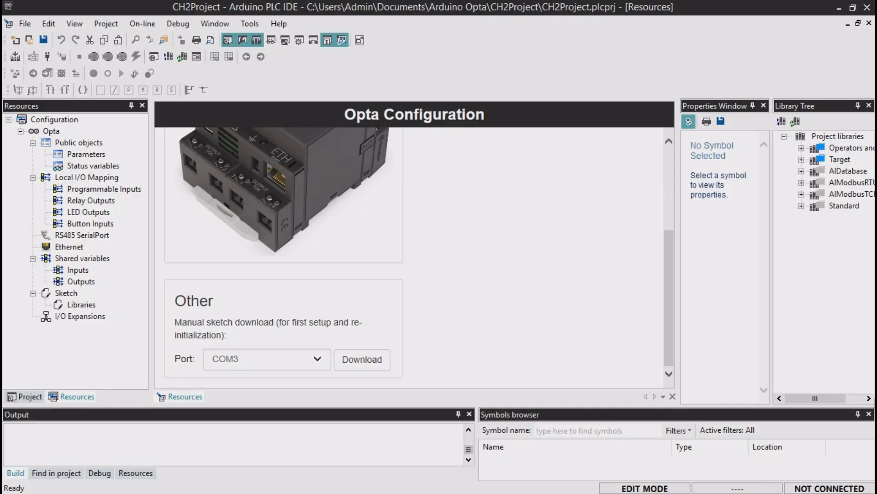
- Select COM3 as the manual sketch download port and choose the serial port in the Modbus communication properties
click(317, 360)
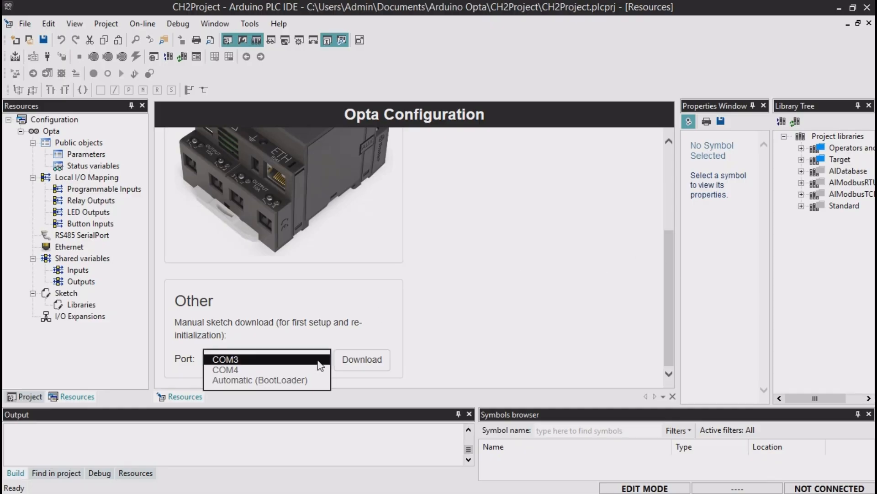
click(319, 361)
click(142, 24)
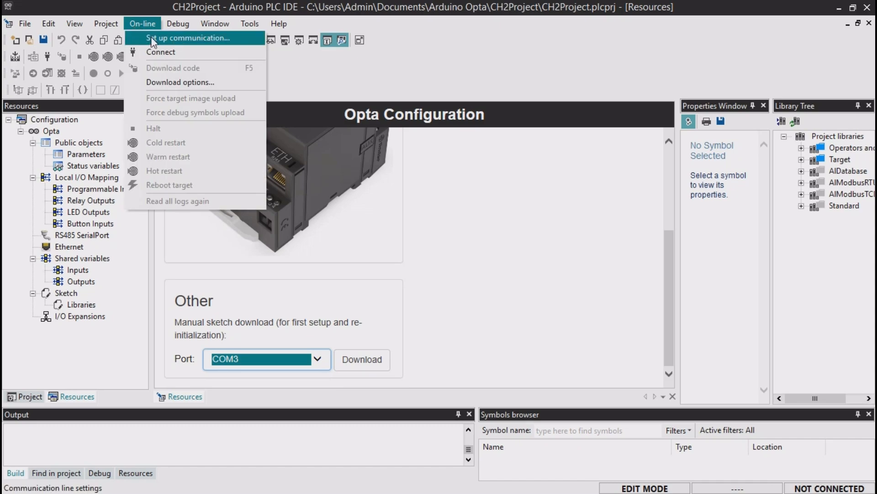
click(152, 40)
click(388, 207)
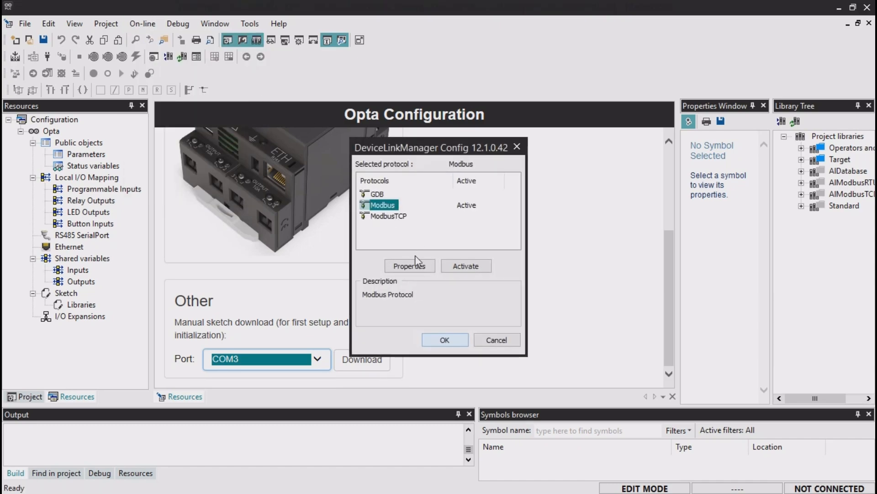
click(417, 262)
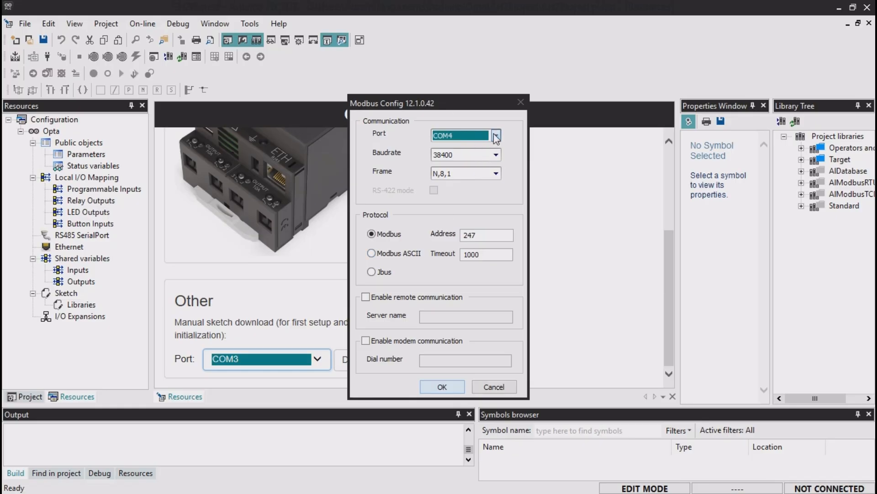
click(495, 135)
click(487, 156)
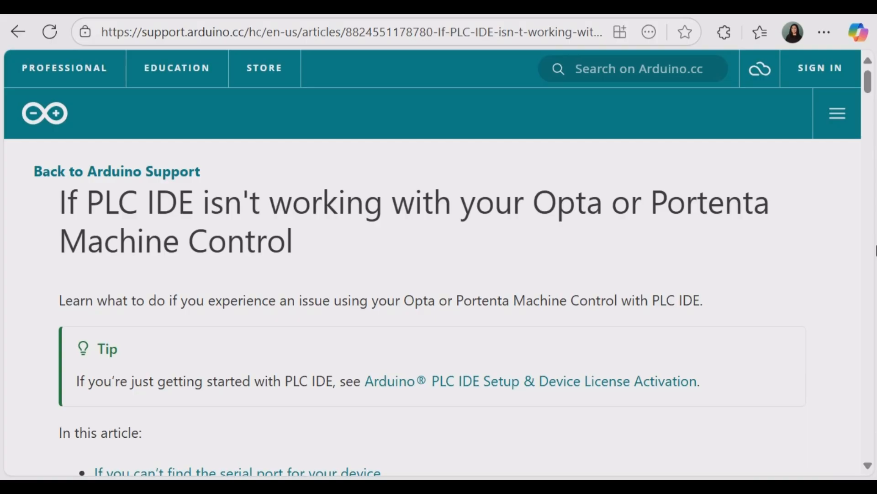
- In the browser, read the Arduino Support article on PLC IDE problems, examining how to identify the device's serial port
scroll(876, 251, down, 6)
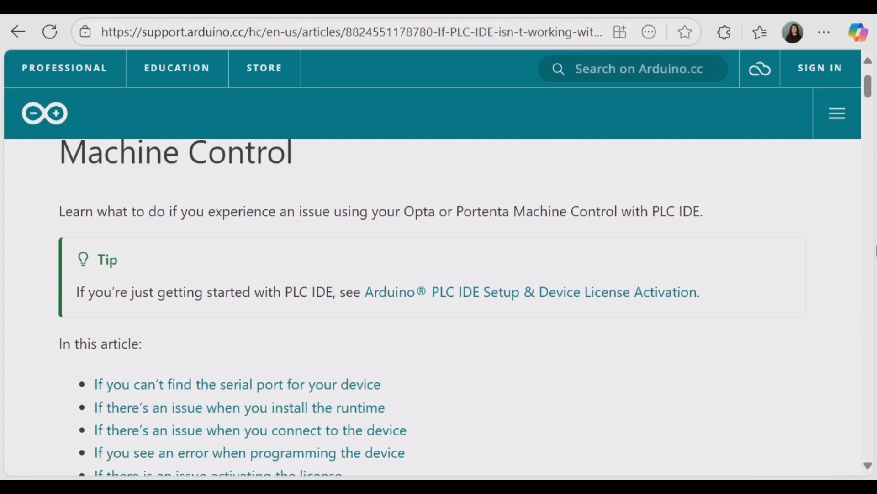
scroll(876, 250, down, 8)
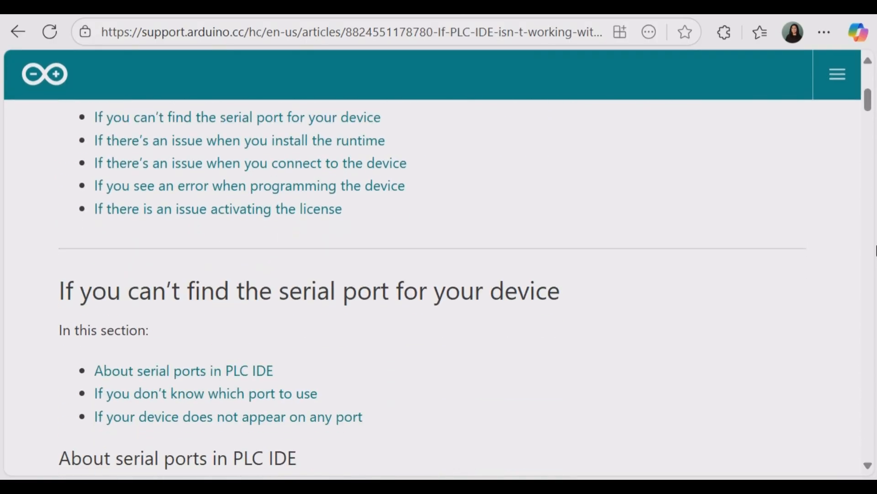
scroll(876, 251, down, 8)
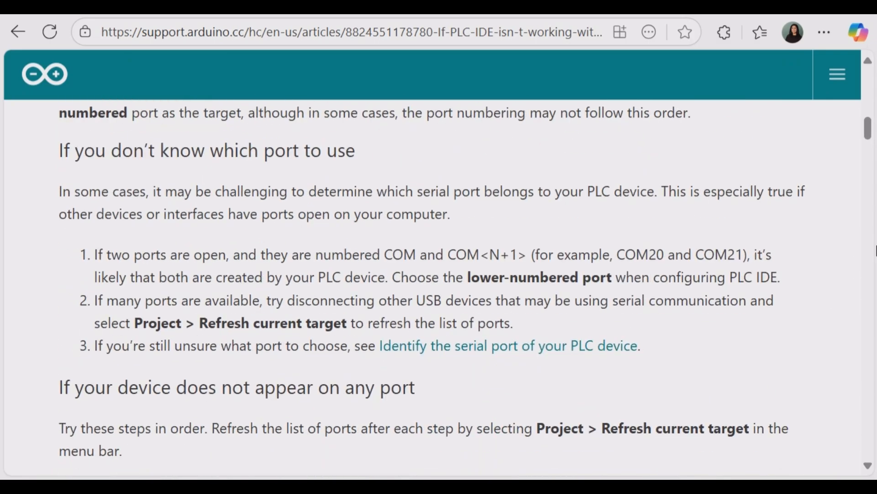
scroll(876, 250, down, 4)
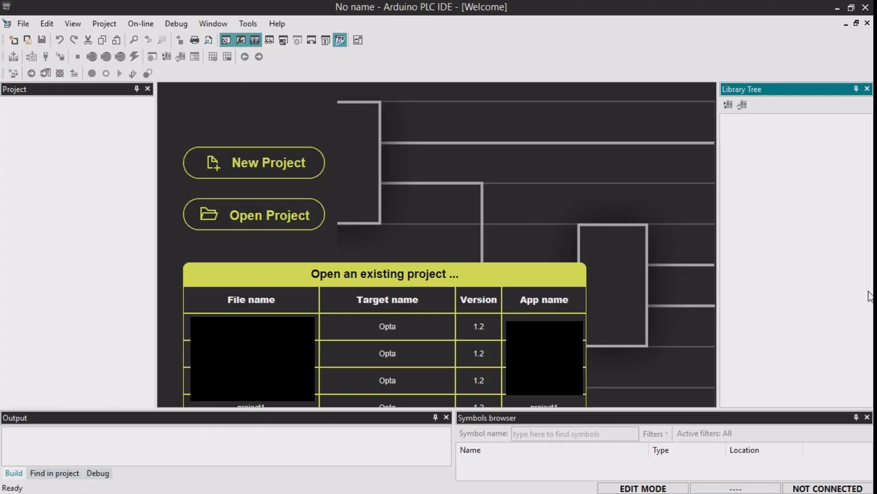
- In Arduino PLC IDE, create a new project named CH2Project for the Opta 1.2 target in the Arduino Opta directory
click(282, 177)
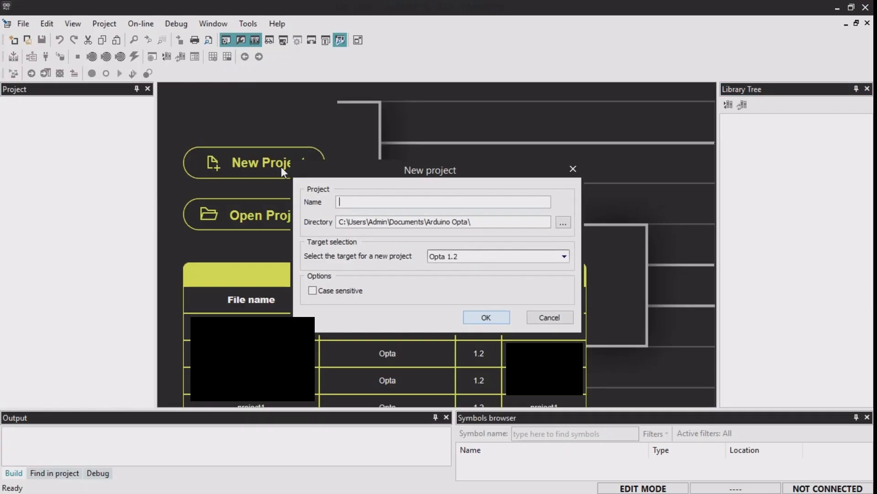
text(CH2Project)
click(491, 319)
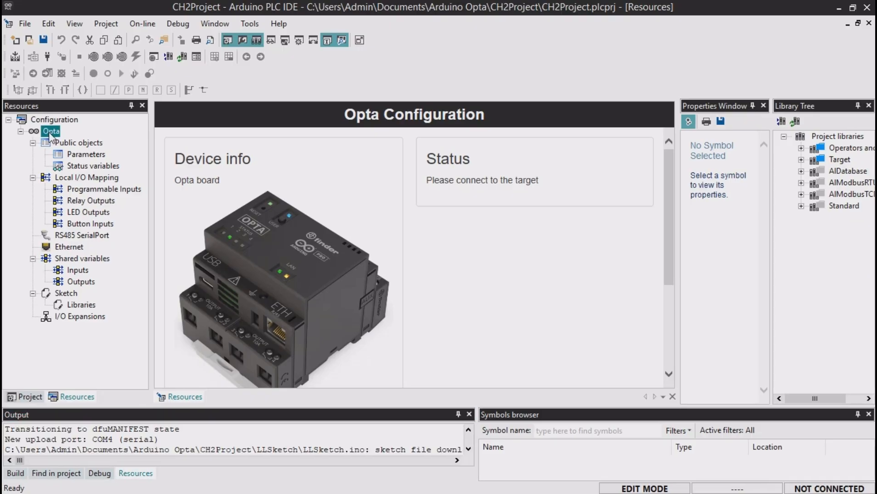
- Connect CH2Project to the Opta to check the runtime license status
click(50, 60)
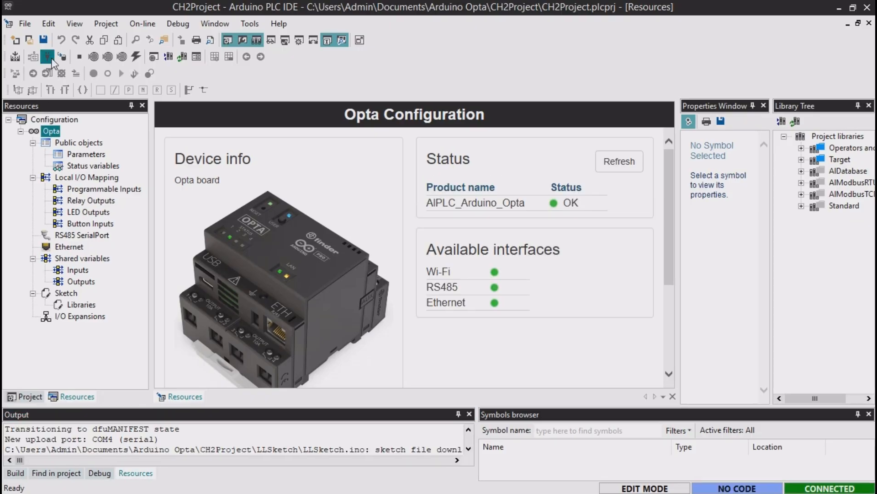